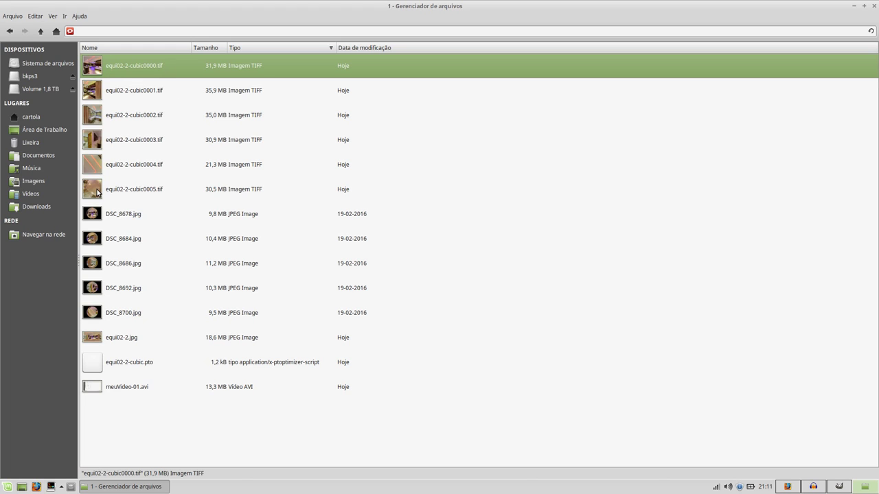
Select equi02-2-cubic0000.tif among the six cube-face TIFFs in the Caja folder
shift+click(97, 193)
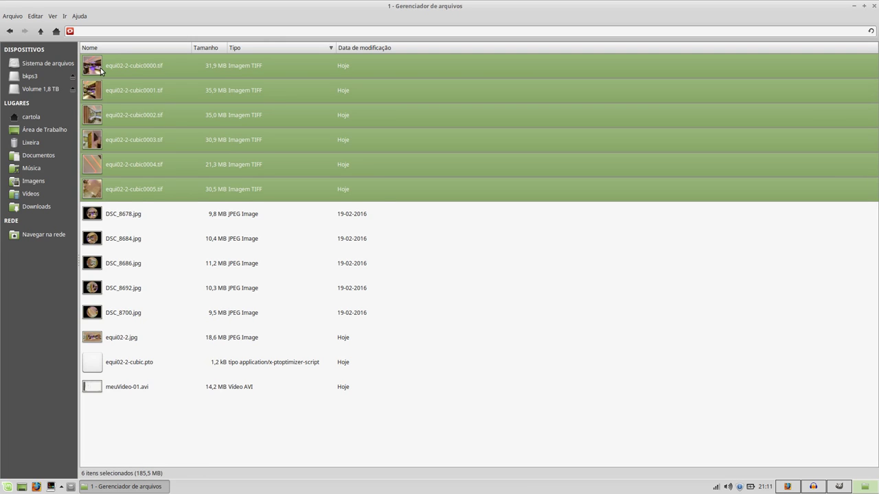
Open equi02-2-cubic0000.tif in the GIMP image editor from Caja's Abrir com menu
click(100, 69)
right_click(101, 70)
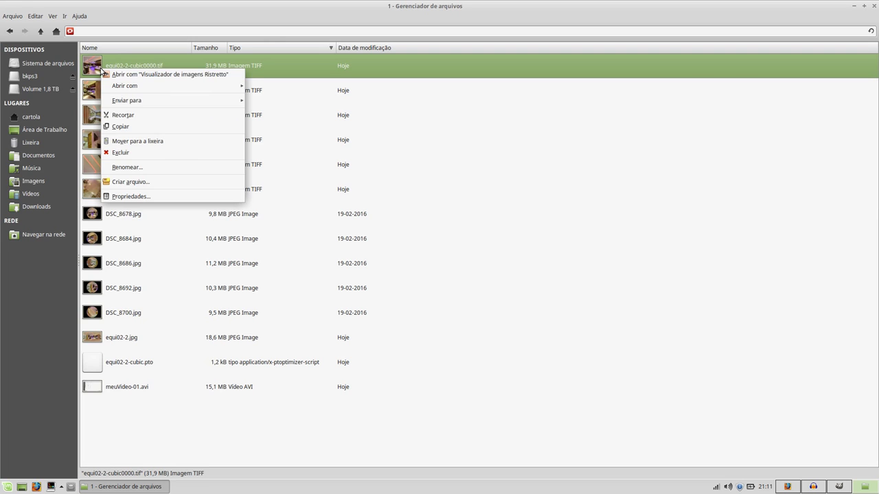
mouse_move(124, 86)
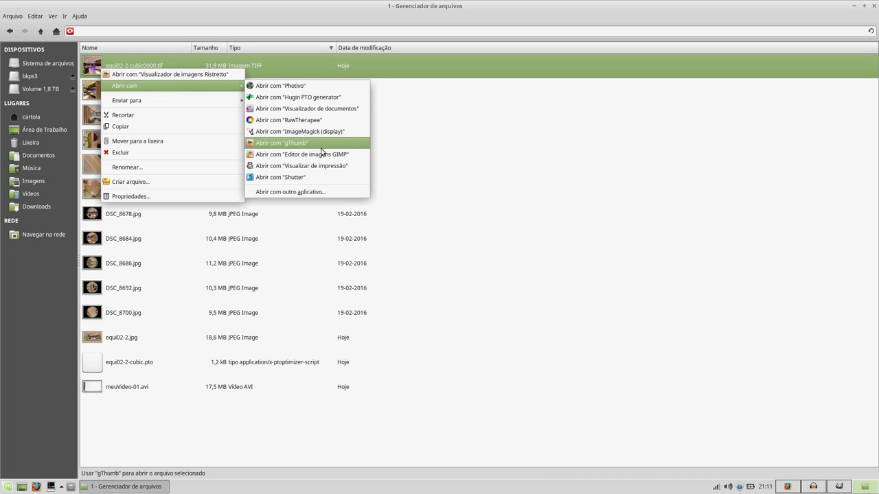
click(315, 154)
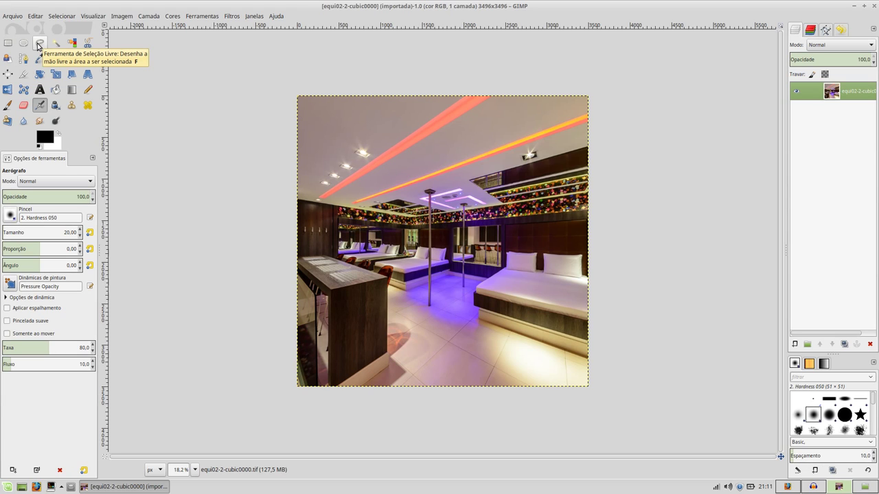
Choose the Free Select tool and bring up the Visualizar > Zoom level choices
click(39, 43)
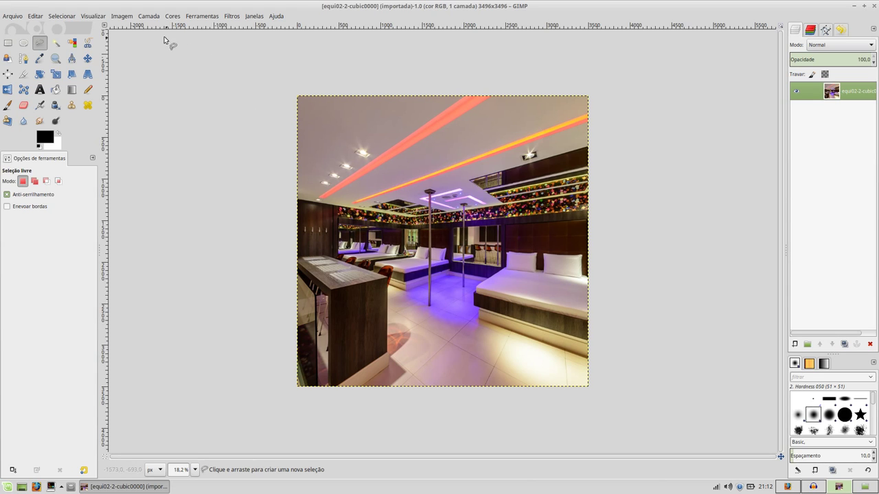
click(106, 19)
mouse_move(151, 51)
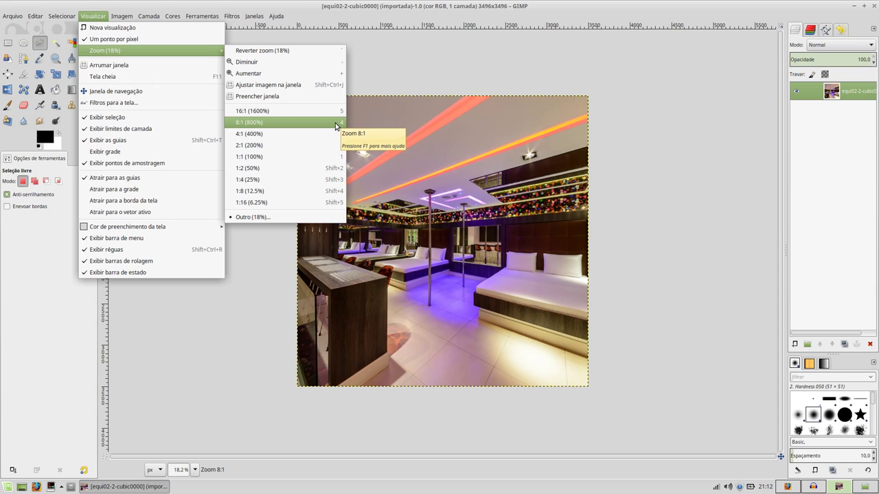
Zoom to 800% along the ceiling band, then return to 100% and pan across the room
click(337, 124)
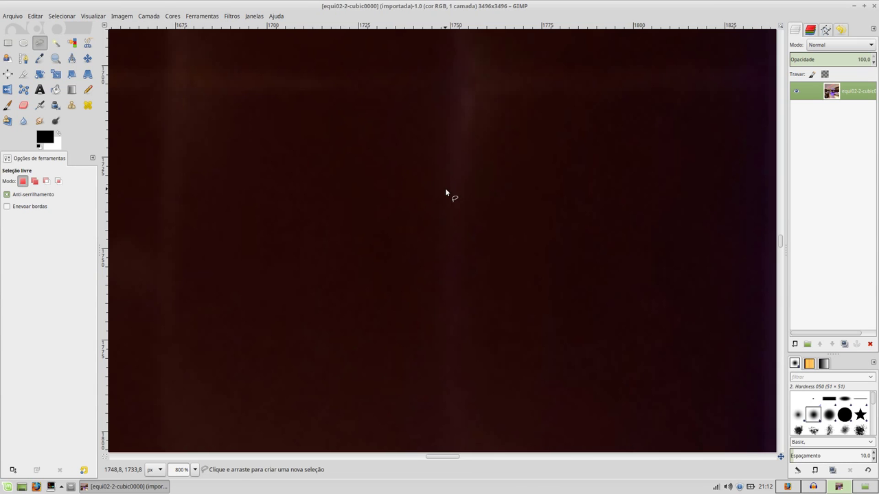
drag(332, 98, 334, 200)
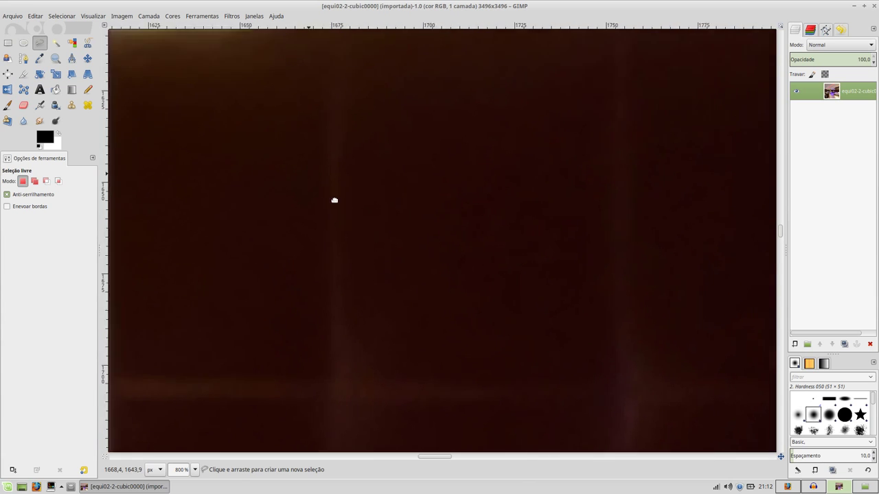
scroll(321, 186, up, 3)
scroll(321, 186, left, 2)
scroll(446, 353, up, 3)
scroll(446, 353, left, 2)
scroll(406, 230, up, 2)
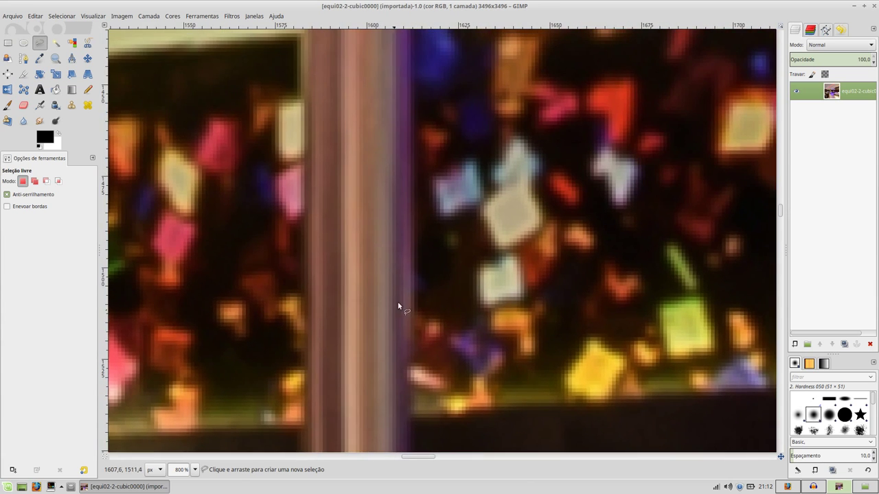
mouse_move(432, 141)
mouse_down()
mouse_move(514, 200)
mouse_move(520, 243)
mouse_up()
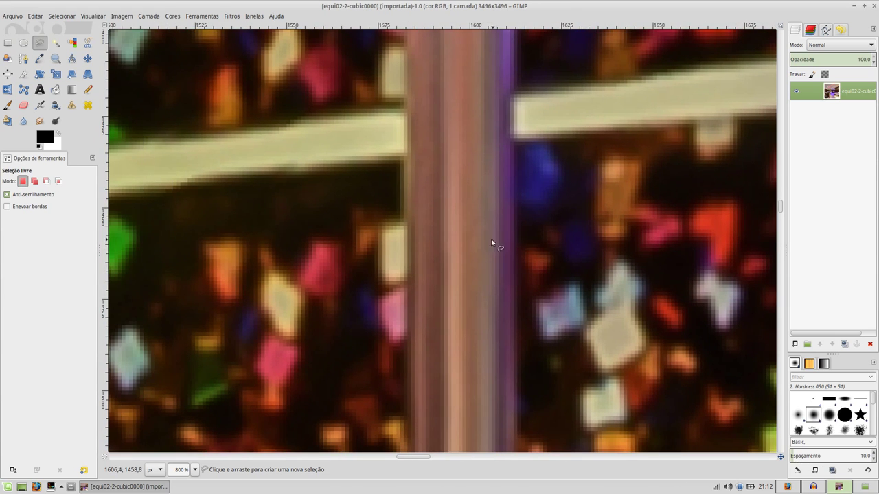
key(1)
mouse_move(573, 243)
mouse_down()
mouse_move(542, 212)
mouse_move(699, 184)
mouse_move(425, 235)
mouse_up()
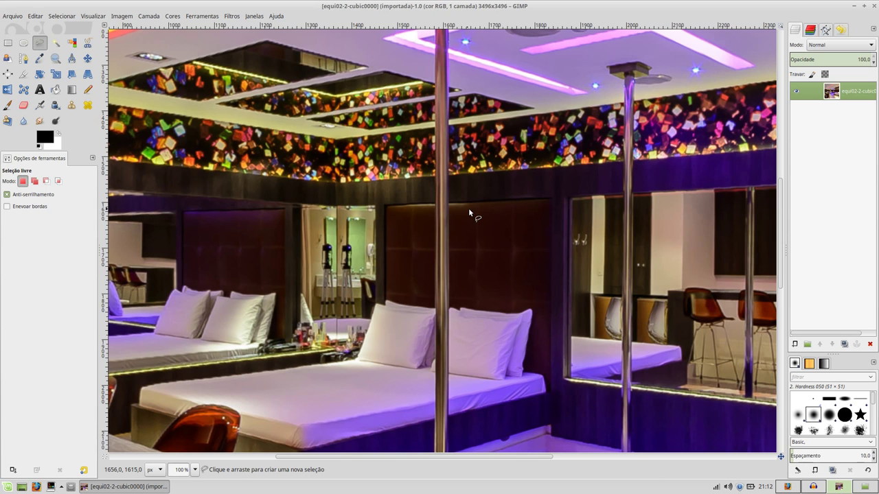
Pan toward the mirrored wall and zoom out to 33.3% so most of the room fits
mouse_move(734, 250)
mouse_down()
mouse_move(441, 244)
mouse_move(506, 157)
mouse_up()
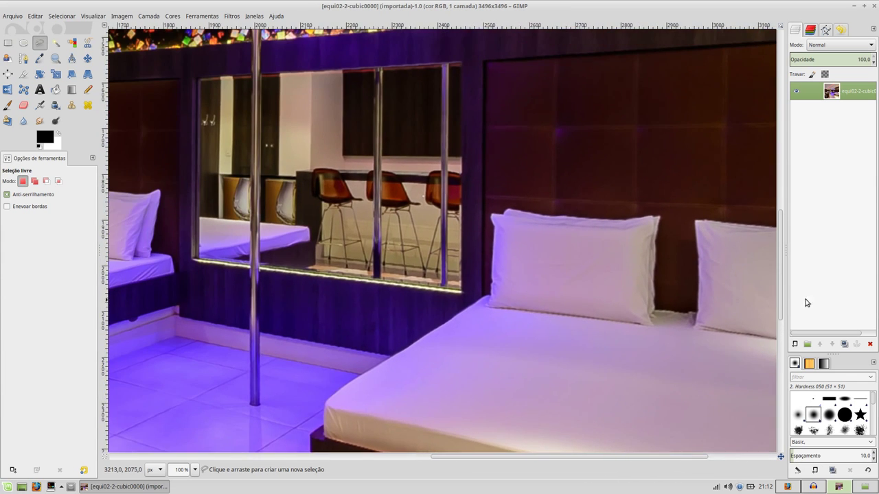
drag(507, 156, 793, 239)
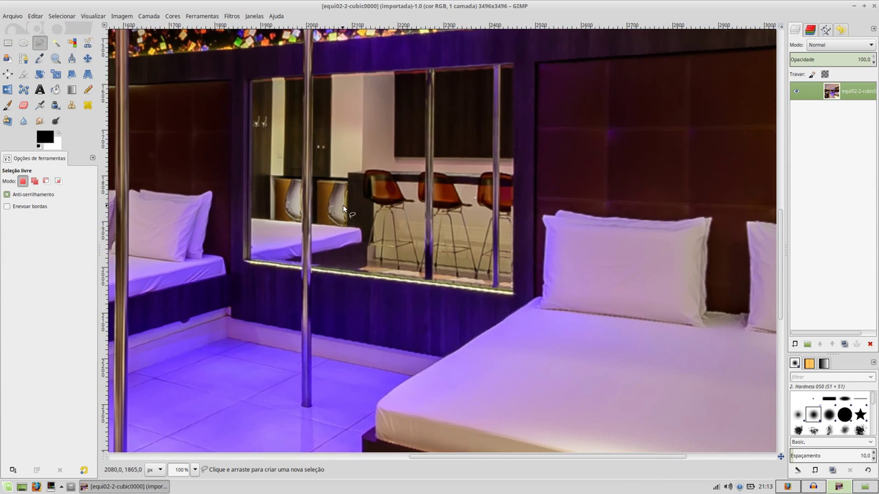
key(ctrl)
key(ctrl)
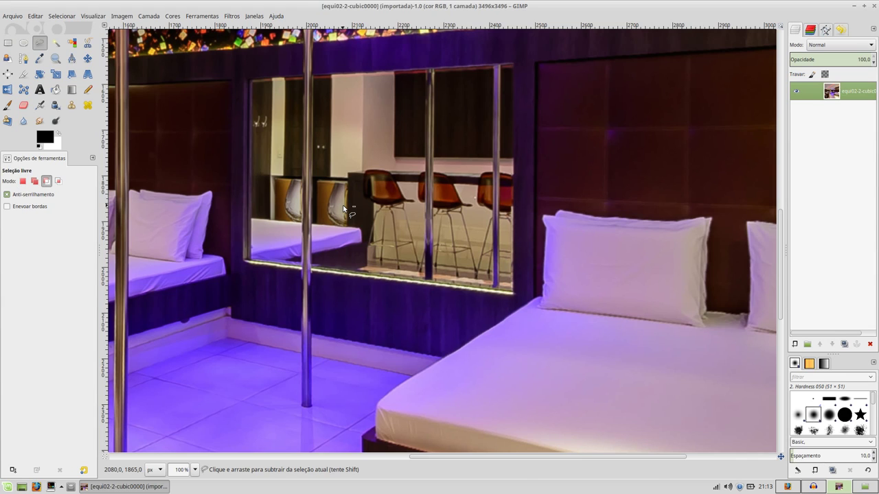
scroll(343, 209, left, 10)
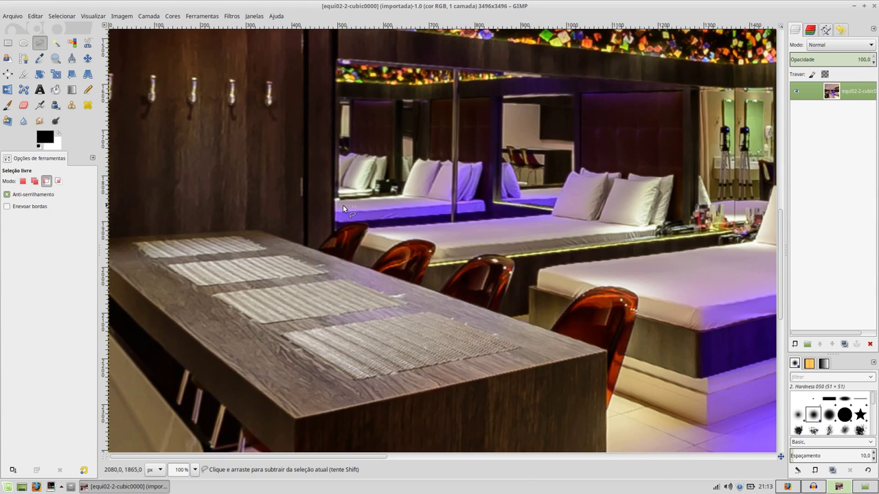
scroll(343, 209, up, 10)
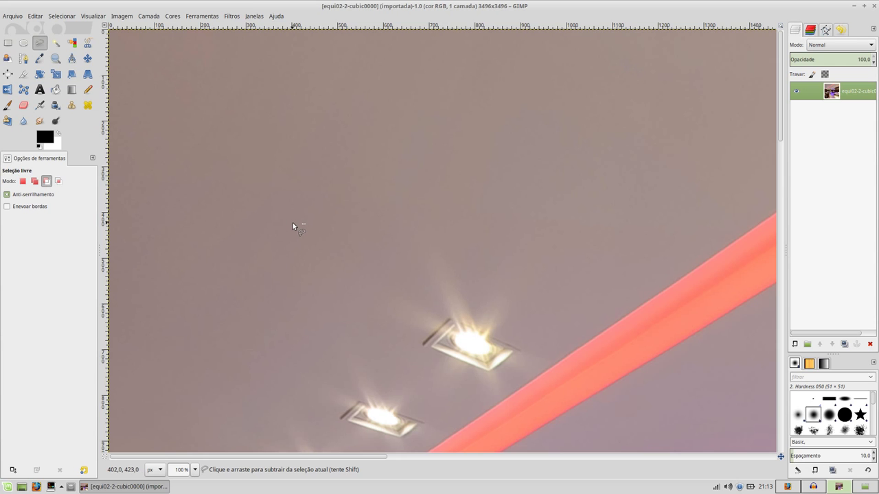
ctrl+scroll(293, 222, down, 2)
ctrl+scroll(292, 223, down, 1)
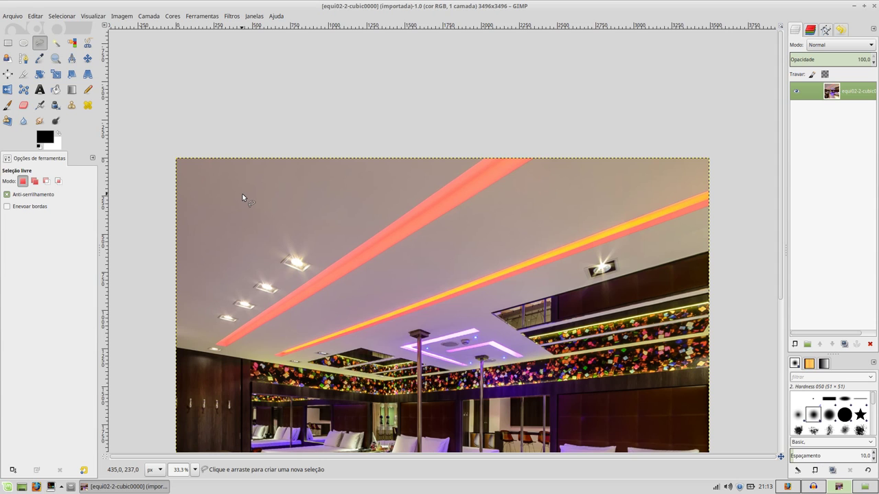
Set the zoom to 100% and scroll to the ceiling at the image's top-left corner
key(ctrl)
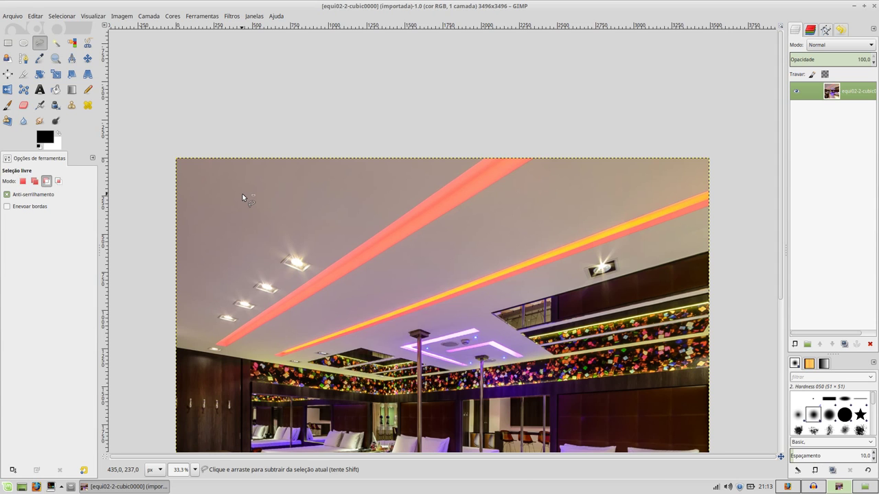
scroll(243, 197, down, 5)
scroll(242, 197, up, 2)
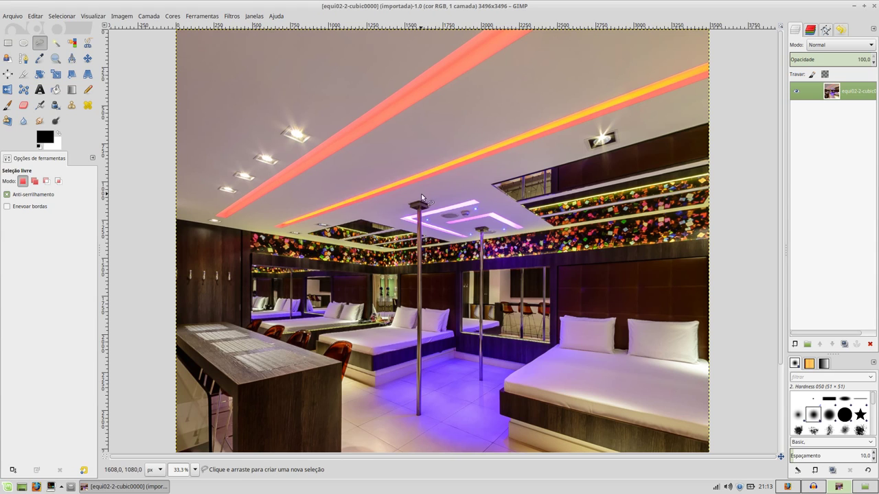
key(1)
key(ctrl)
scroll(353, 180, left, 10)
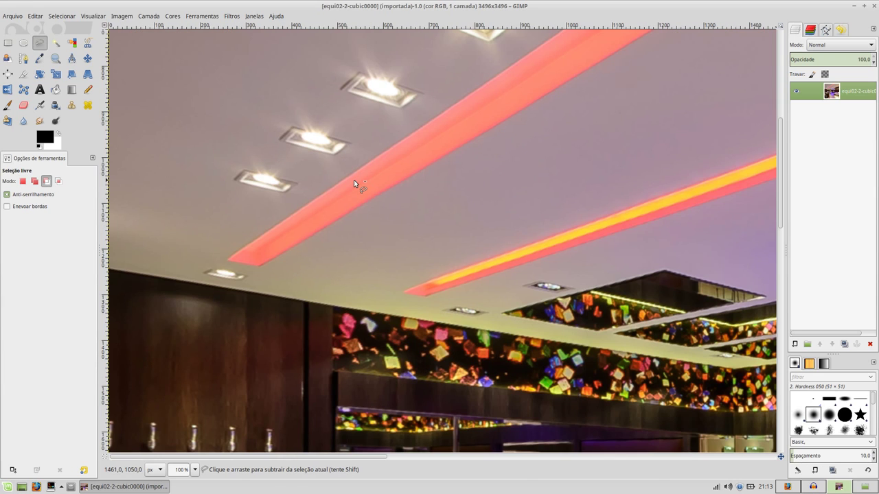
scroll(354, 184, up, 2)
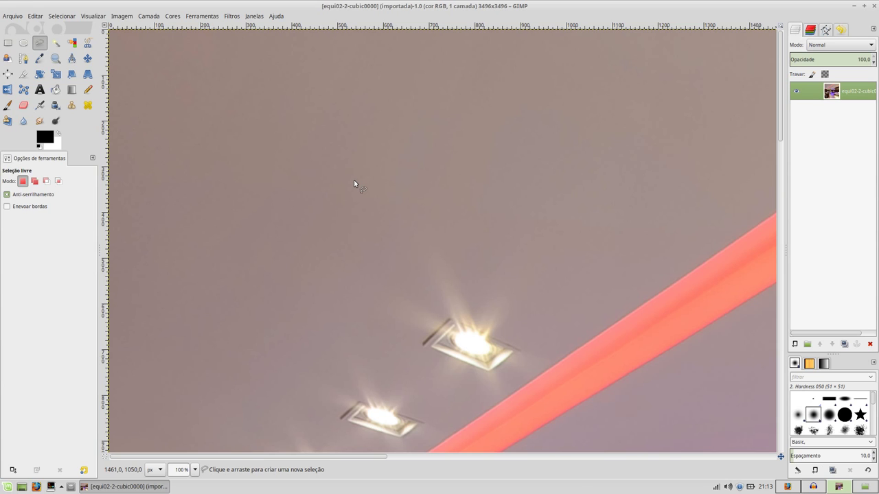
key(shift)
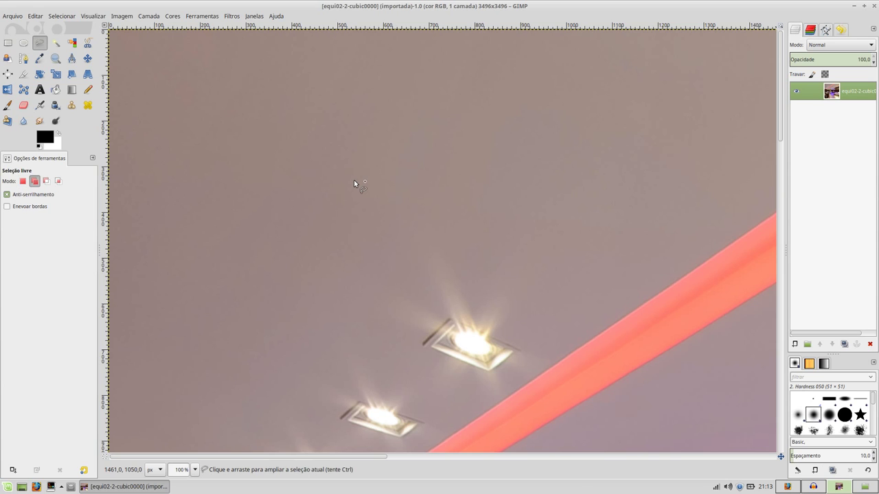
scroll(354, 181, right, 5)
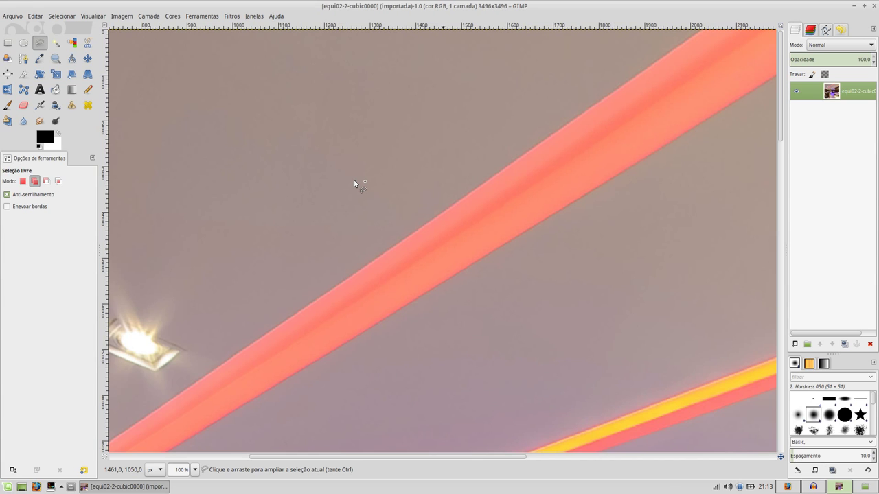
scroll(354, 180, right, 5)
scroll(354, 180, right, 4)
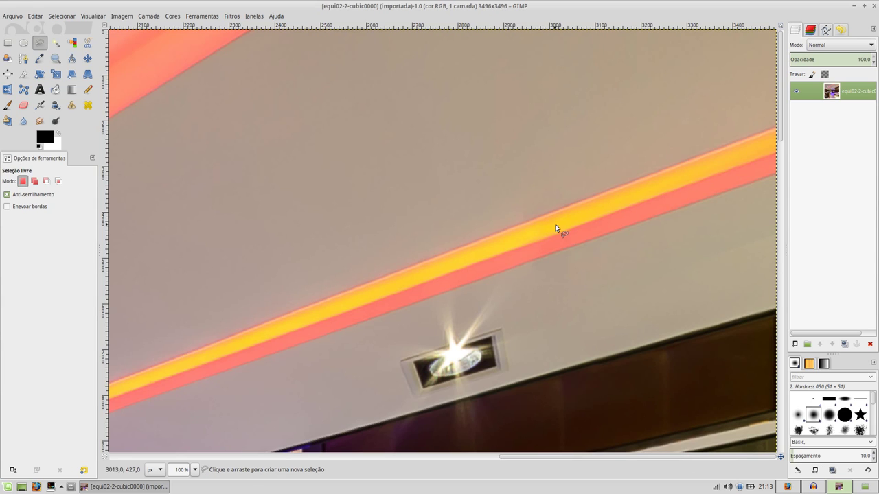
key(shift)
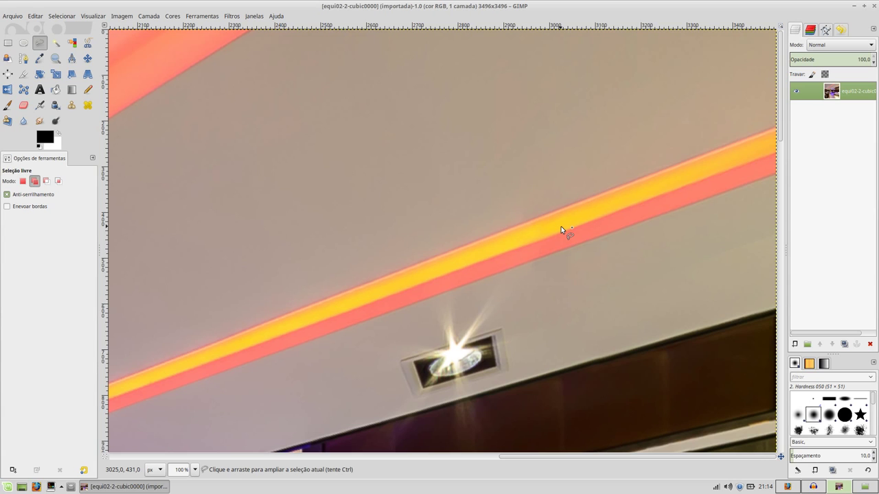
scroll(561, 227, down, 5)
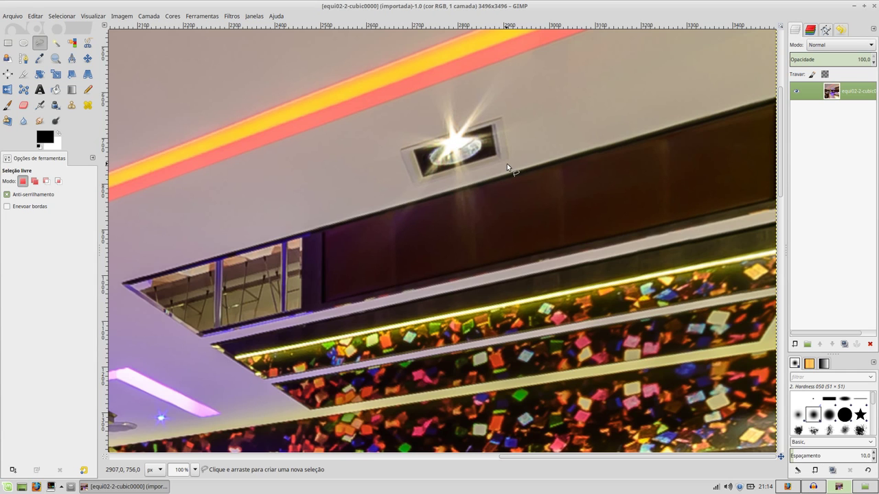
scroll(489, 204, down, 4)
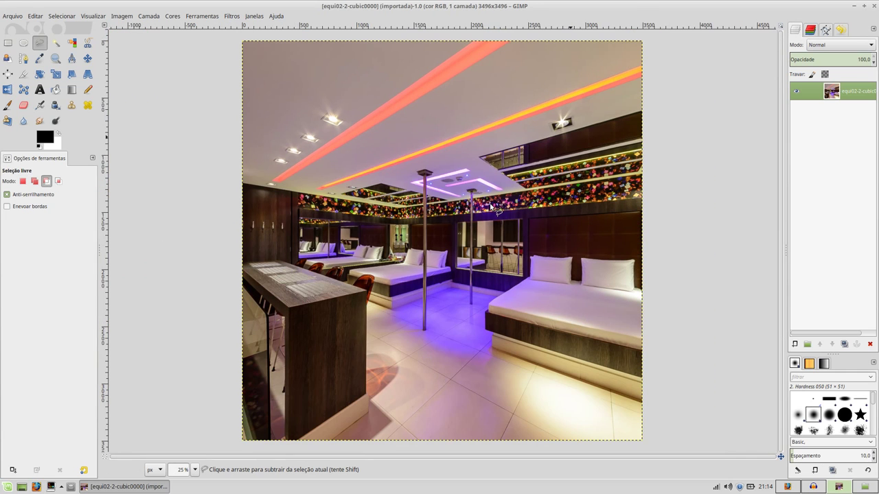
click(89, 59)
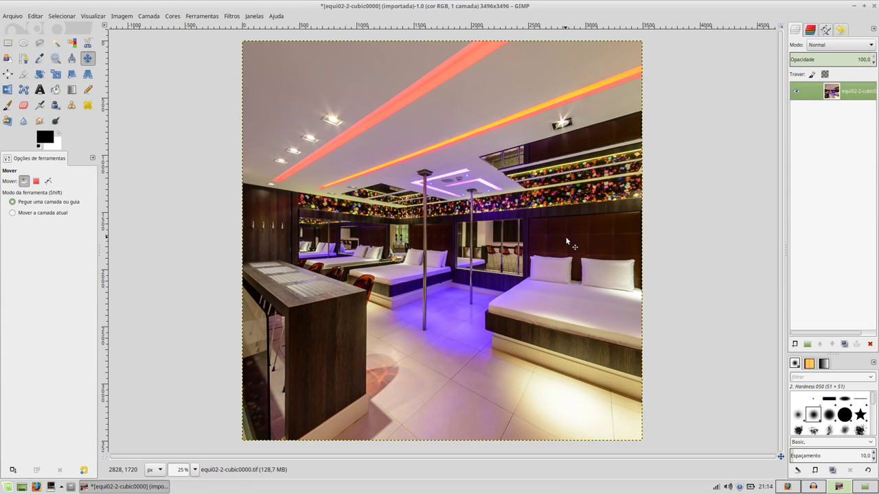
key(shift+Left)
key(shift+Left)
key(shift+Left)
key(shift+Left)
key(shift+Left)
key(shift+Left)
key(shift+Left)
key(shift+Left)
key(shift+Left)
key(shift+Left)
key(shift+Left)
key(shift+Right)
key(shift+Right)
key(shift+Right)
key(shift+Right)
key(shift+Right)
key(shift+Right)
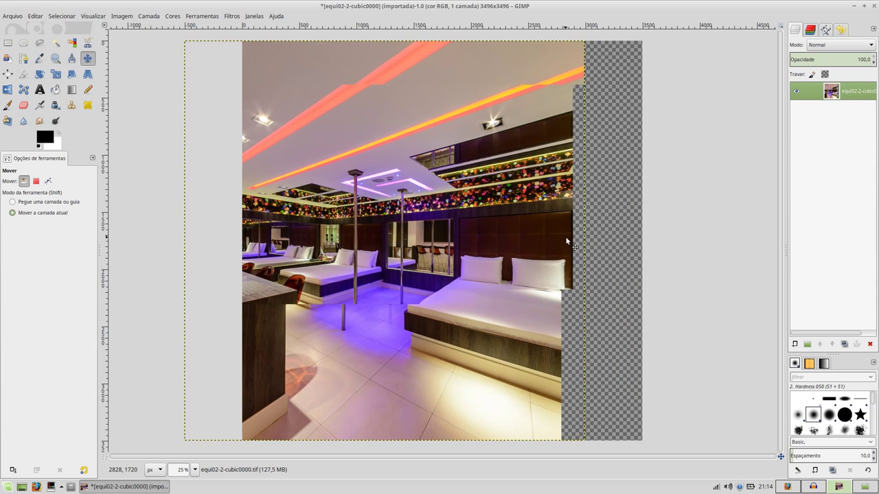
key(shift+Right)
key(shift+Right)
key(shift+Right)
key(shift+Right)
key(shift+Right)
key(shift+Right)
key(shift+Right)
key(shift+Right)
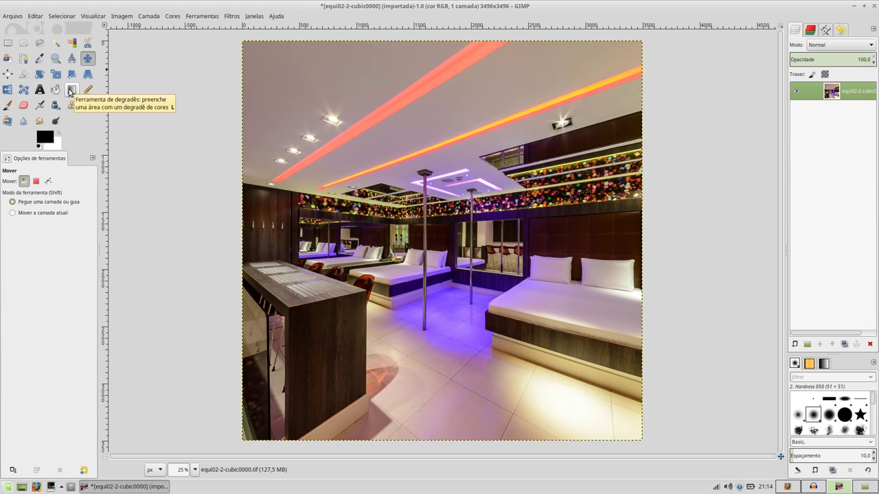
Choose Free Select, cancel a started ceiling outline, and view the room at 100%
click(38, 45)
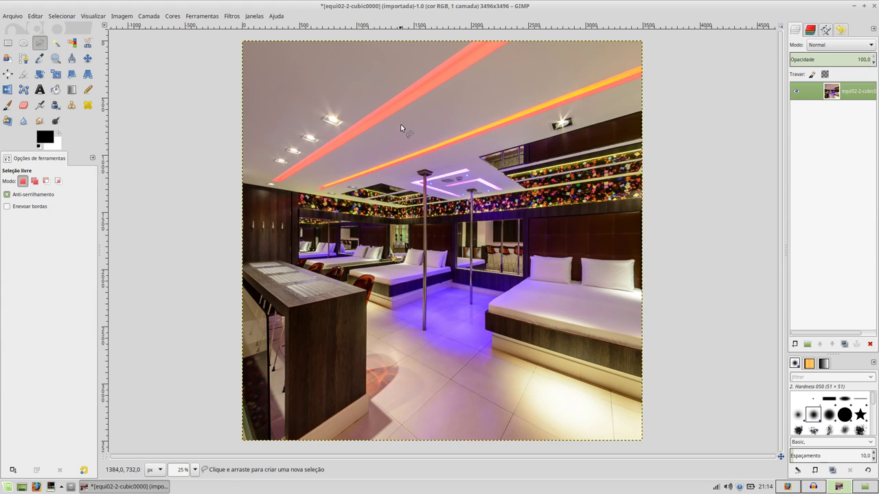
click(440, 130)
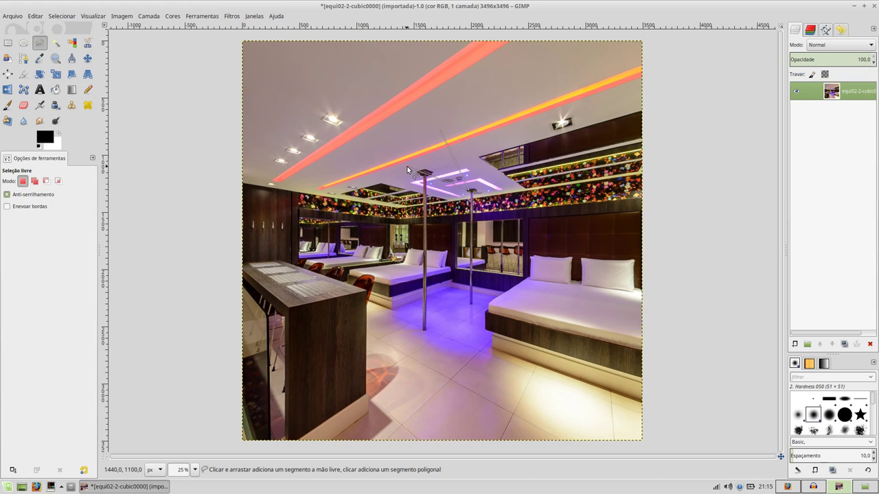
key(Escape)
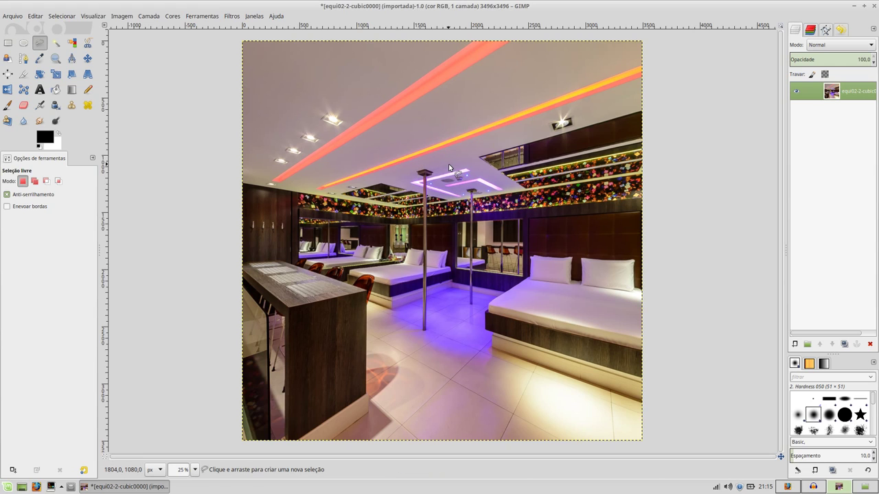
key(1)
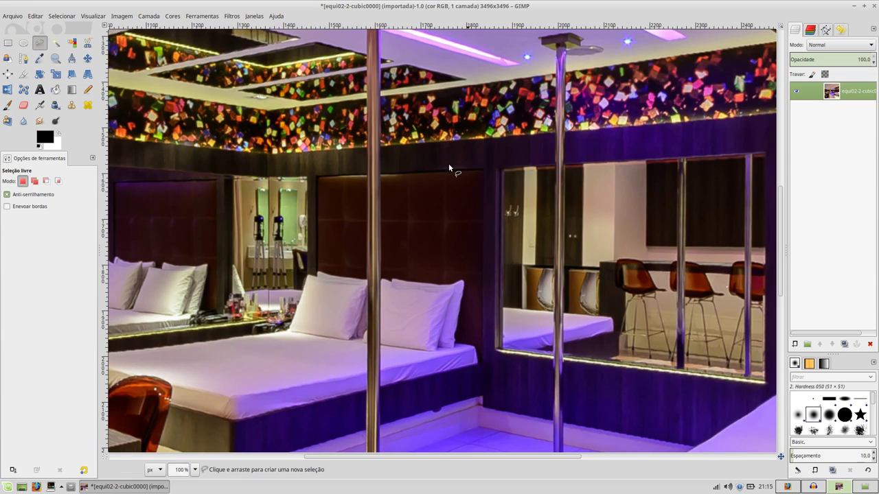
key(Home)
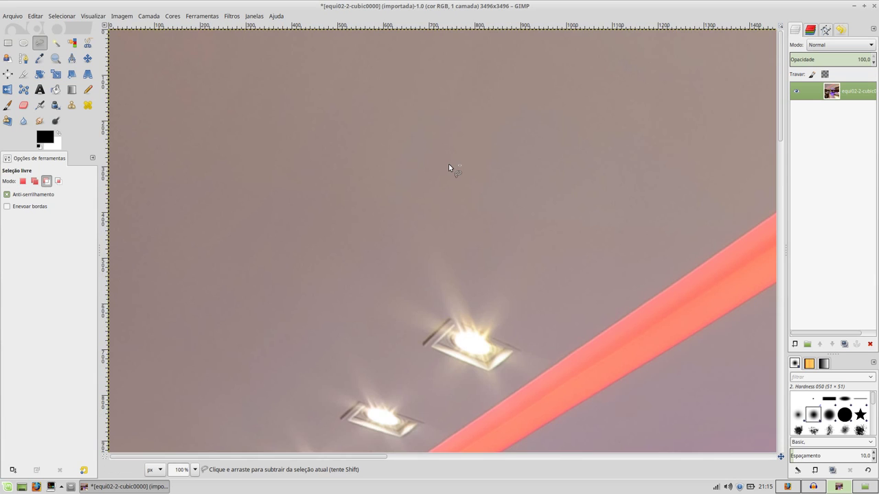
key(shift)
scroll(449, 163, right, 5)
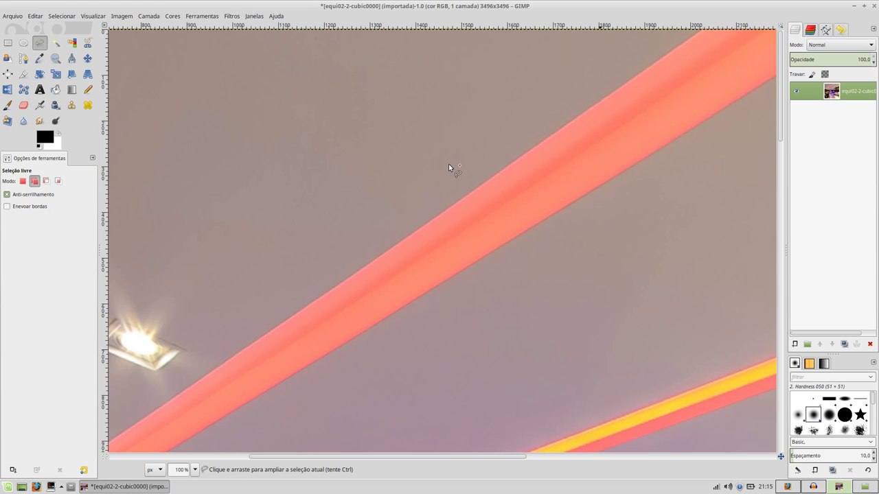
scroll(449, 167, right, 5)
scroll(449, 167, right, 4)
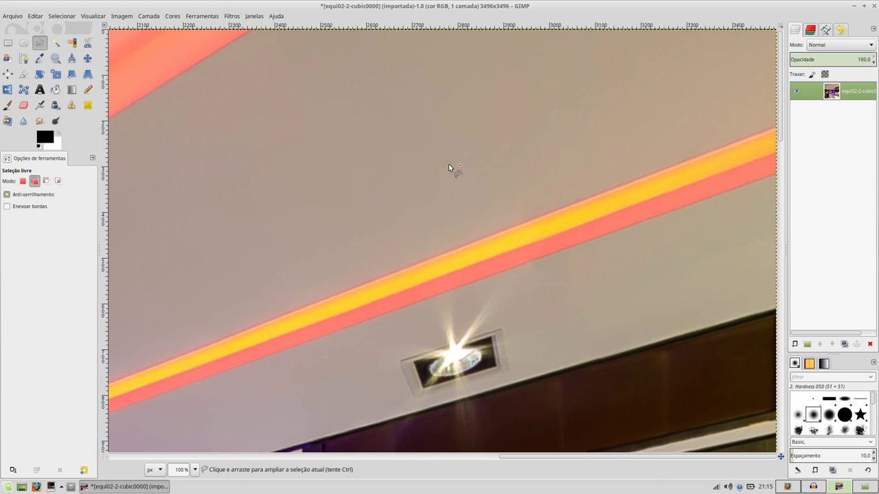
scroll(448, 165, down, 2)
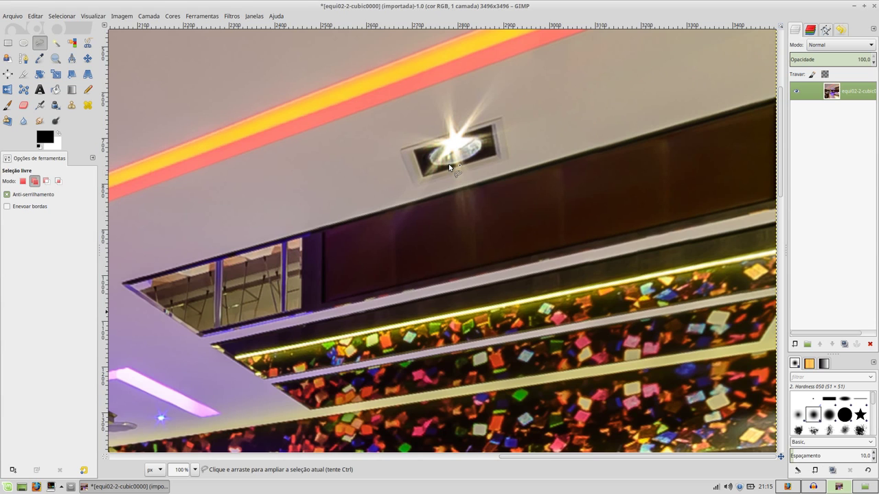
scroll(448, 167, left, 5)
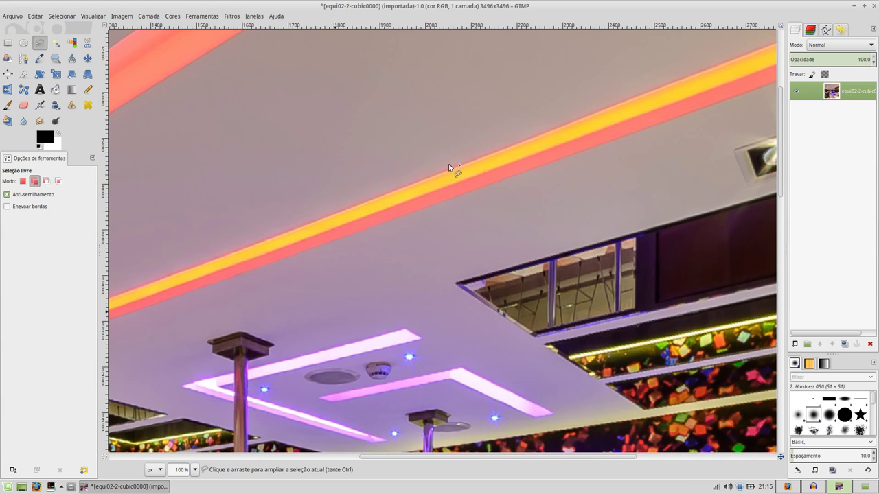
scroll(448, 167, left, 5)
scroll(449, 167, left, 4)
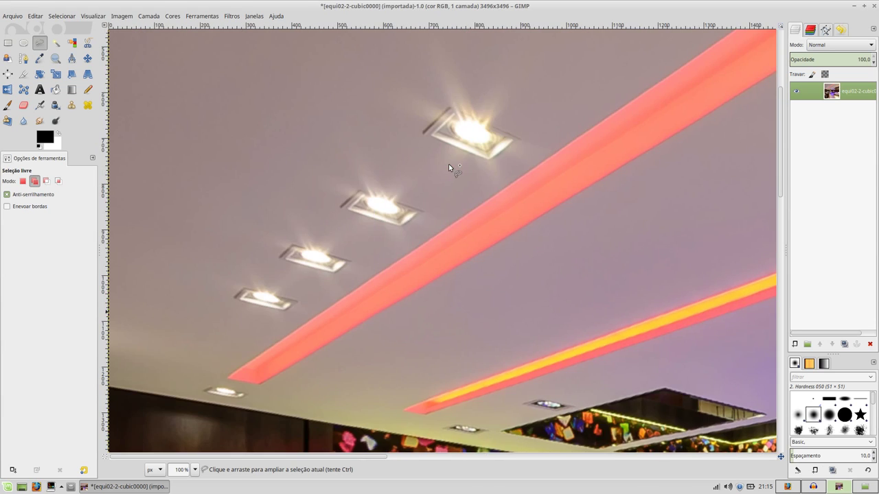
scroll(448, 167, down, 2)
scroll(448, 167, right, 5)
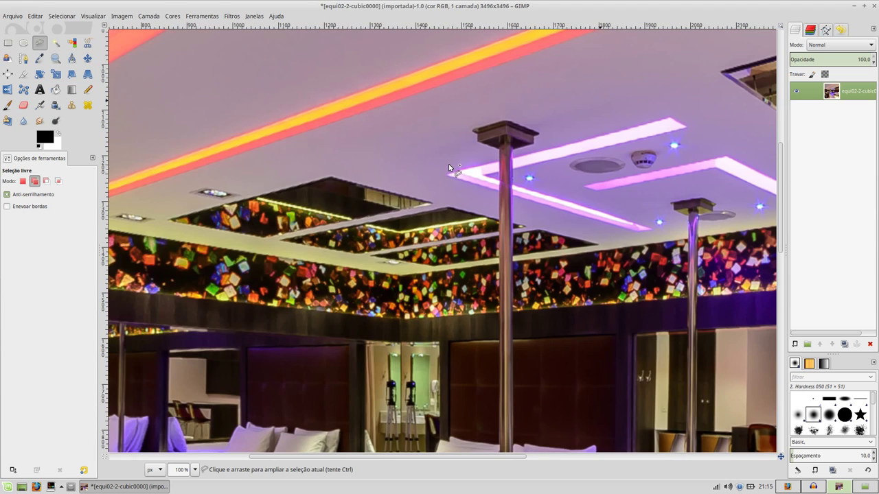
scroll(448, 167, right, 5)
scroll(449, 167, right, 4)
scroll(448, 167, down, 3)
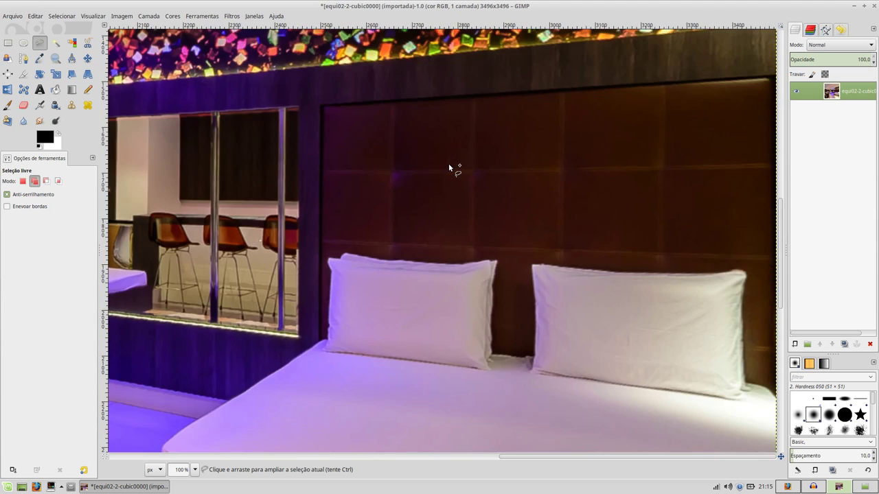
scroll(450, 167, left, 5)
scroll(450, 167, left, 5)
scroll(450, 166, left, 4)
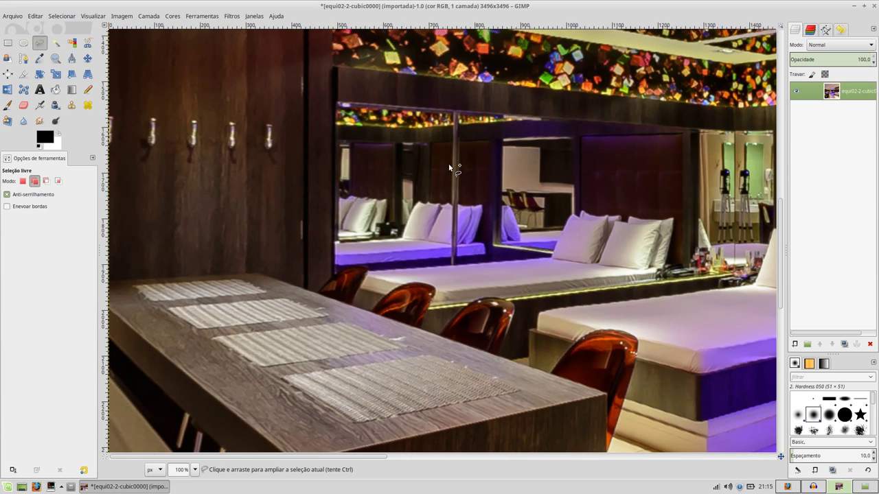
scroll(450, 166, down, 3)
scroll(448, 163, right, 5)
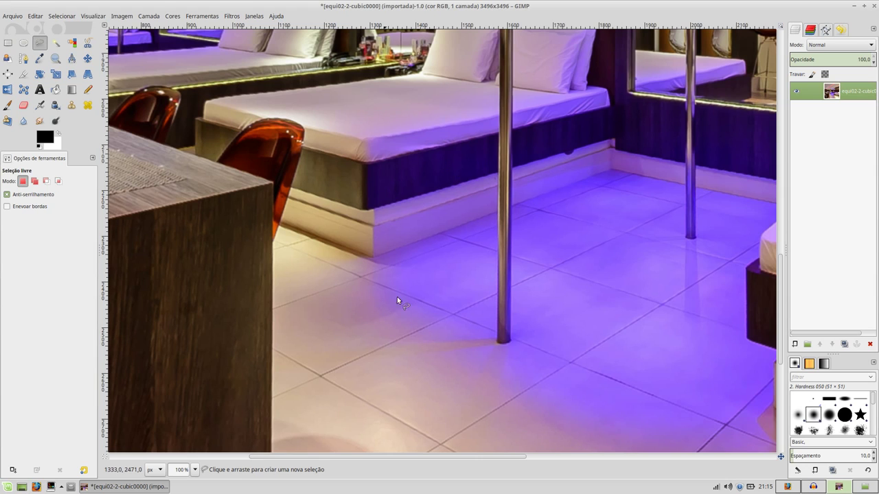
scroll(446, 265, right, 5)
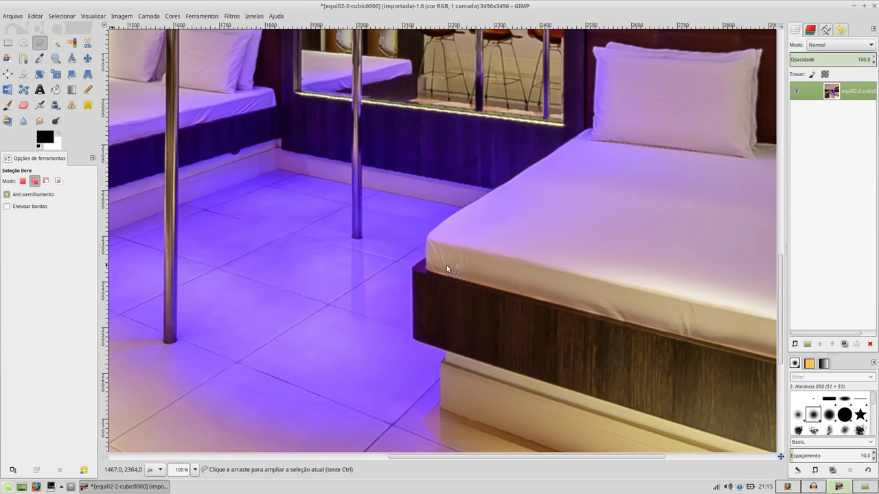
scroll(446, 265, right, 4)
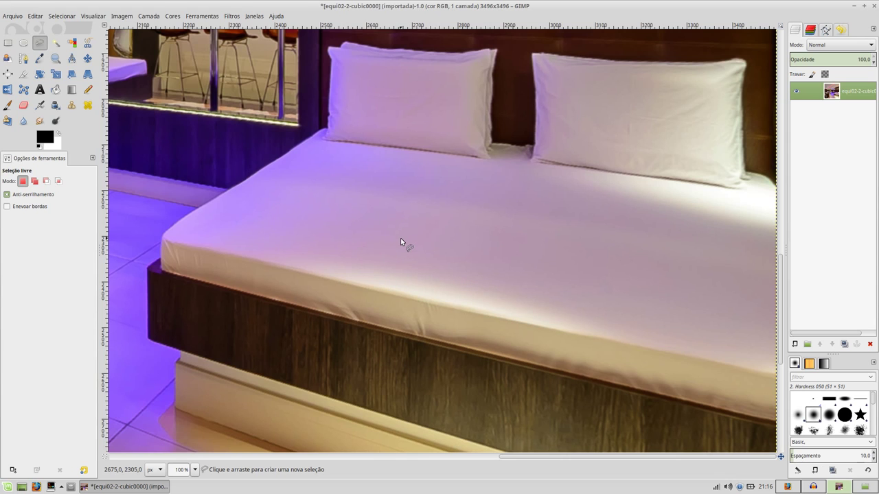
scroll(401, 242, down, 5)
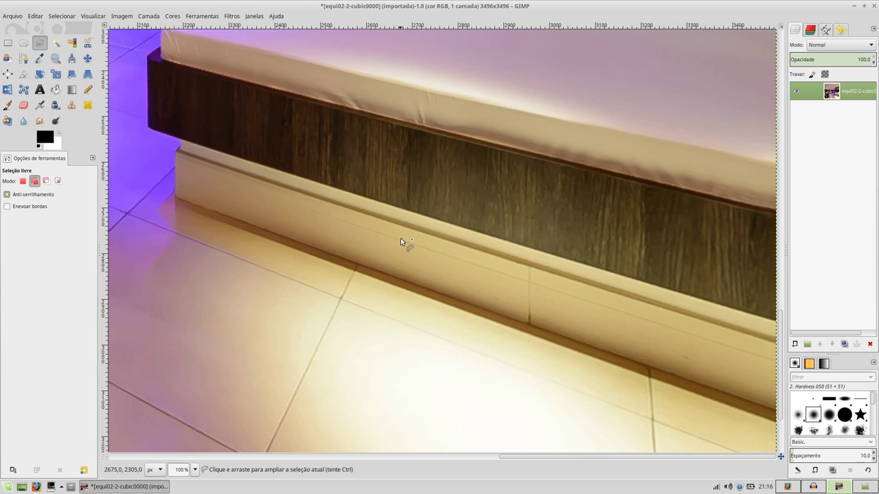
scroll(402, 242, left, 8)
scroll(401, 242, left, 8)
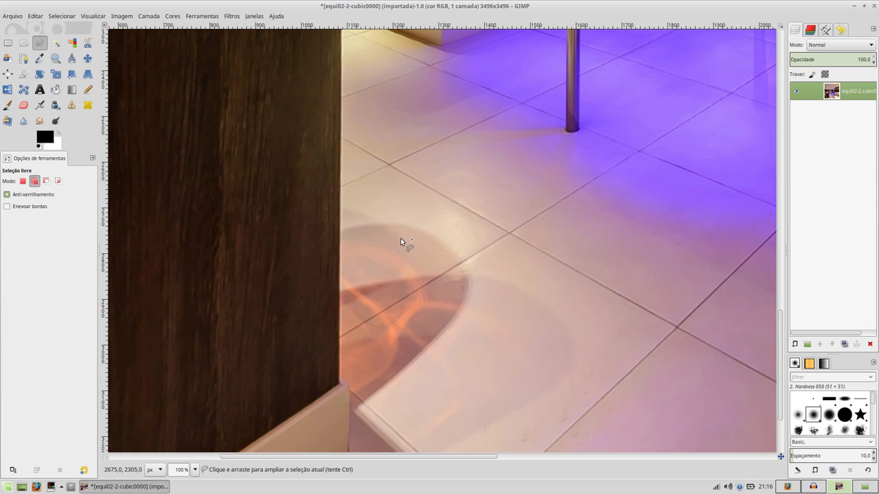
scroll(402, 242, left, 7)
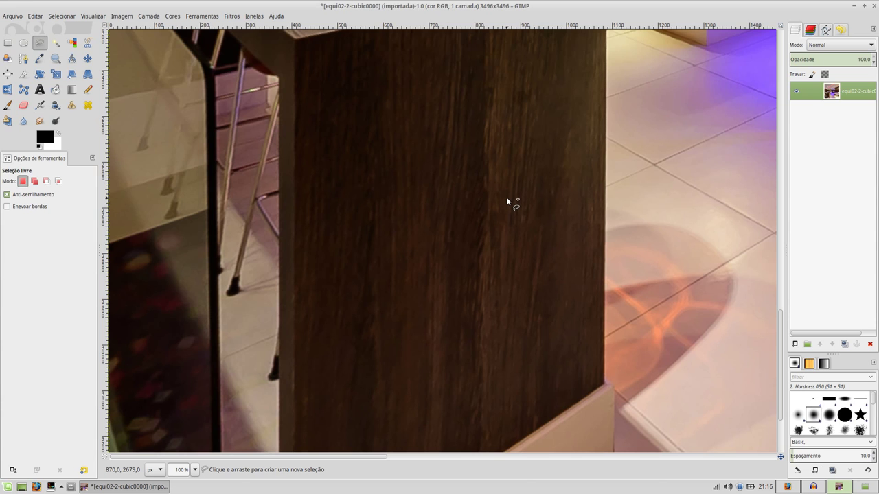
scroll(508, 201, down, 3)
scroll(507, 197, right, 5)
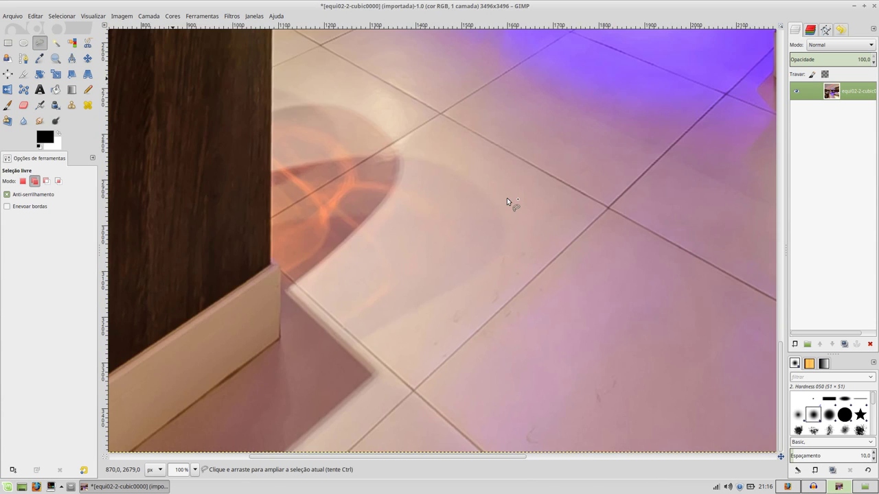
scroll(507, 197, right, 5)
scroll(507, 198, right, 5)
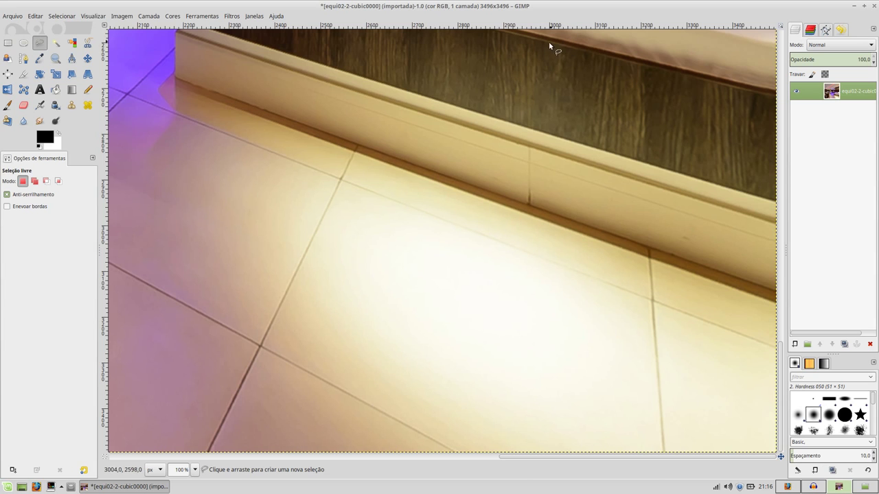
drag(575, 62, 469, 240)
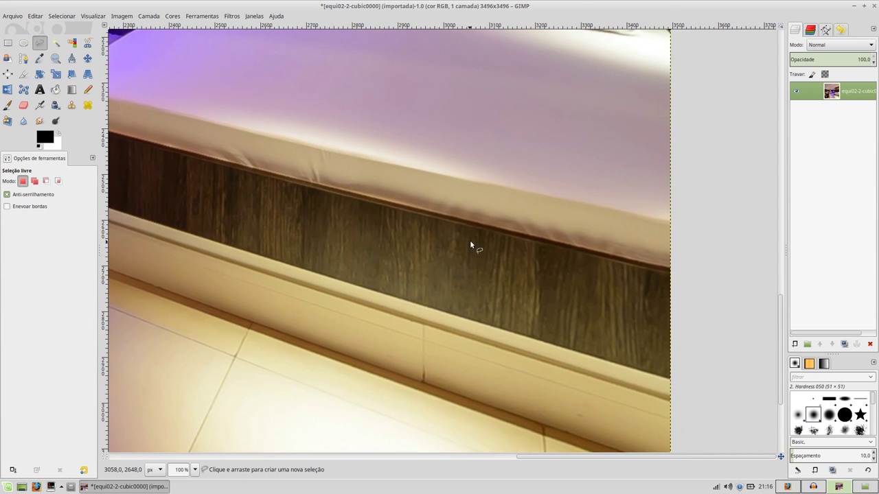
mouse_move(379, 336)
mouse_down()
mouse_move(573, 155)
mouse_move(432, 103)
mouse_move(447, 157)
mouse_move(649, 141)
mouse_up()
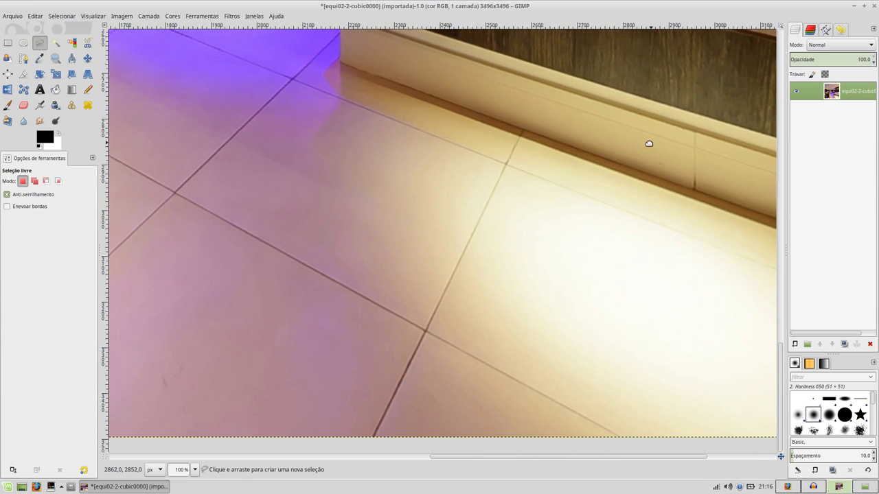
drag(378, 211, 584, 180)
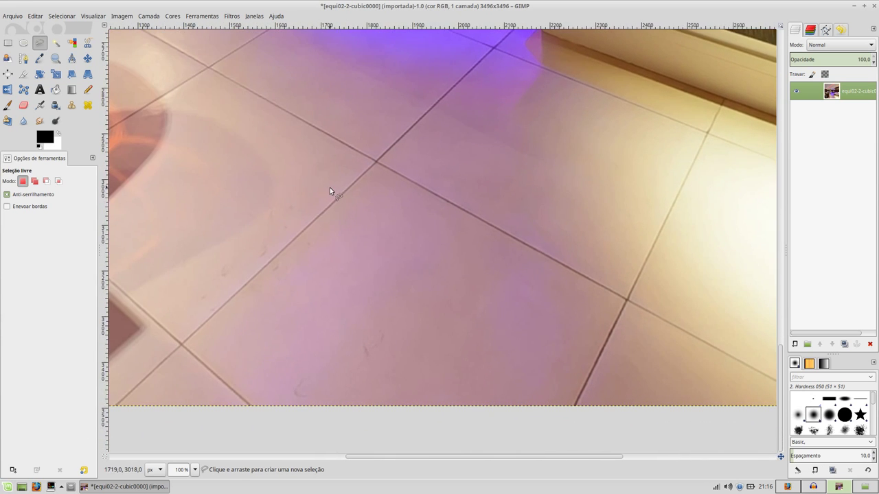
scroll(330, 187, left, 5)
scroll(385, 215, left, 5)
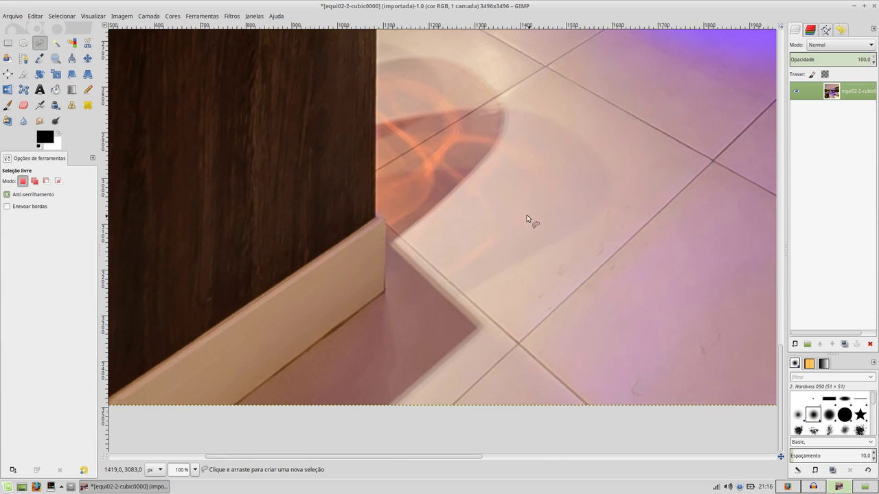
drag(382, 198, 569, 212)
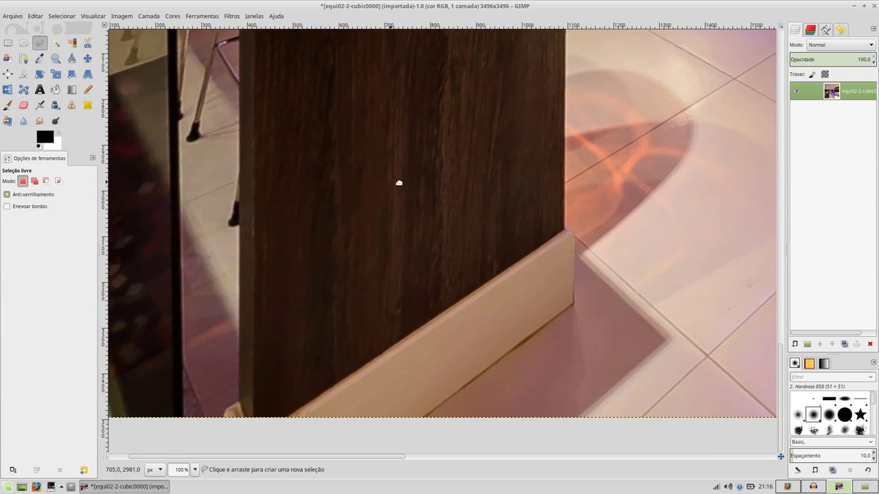
drag(385, 183, 457, 192)
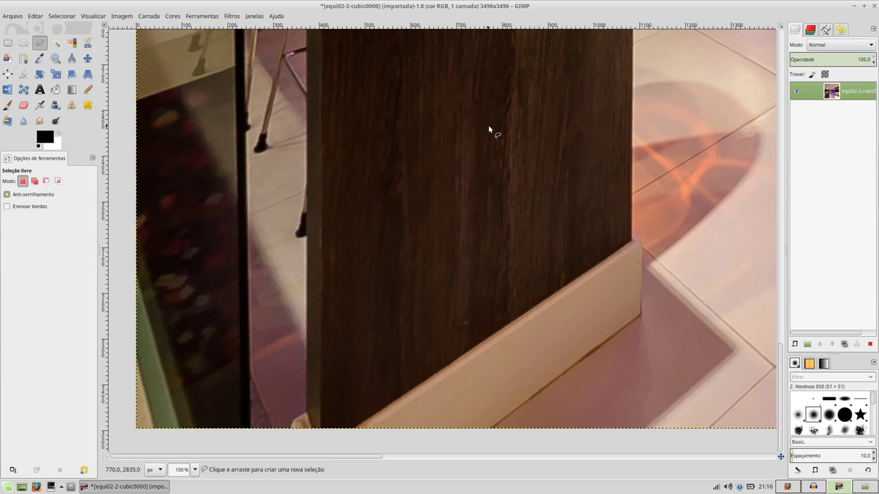
drag(488, 128, 481, 230)
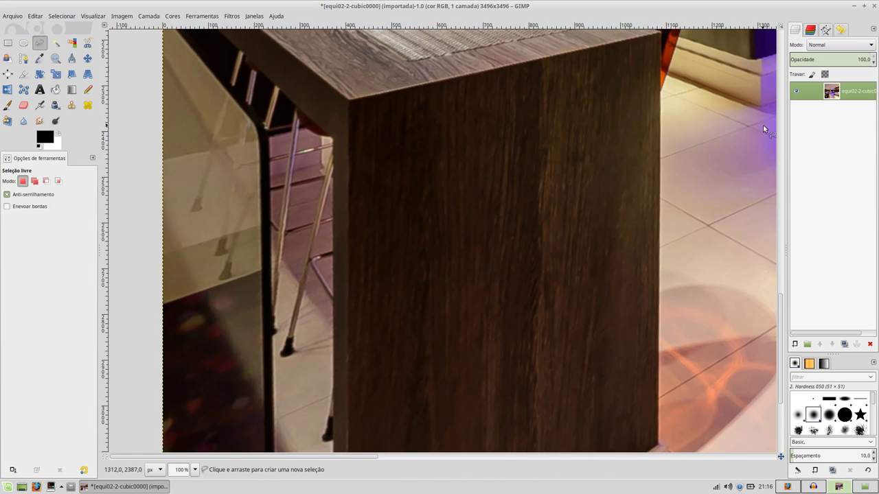
drag(419, 124, 422, 256)
scroll(430, 116, up, 3)
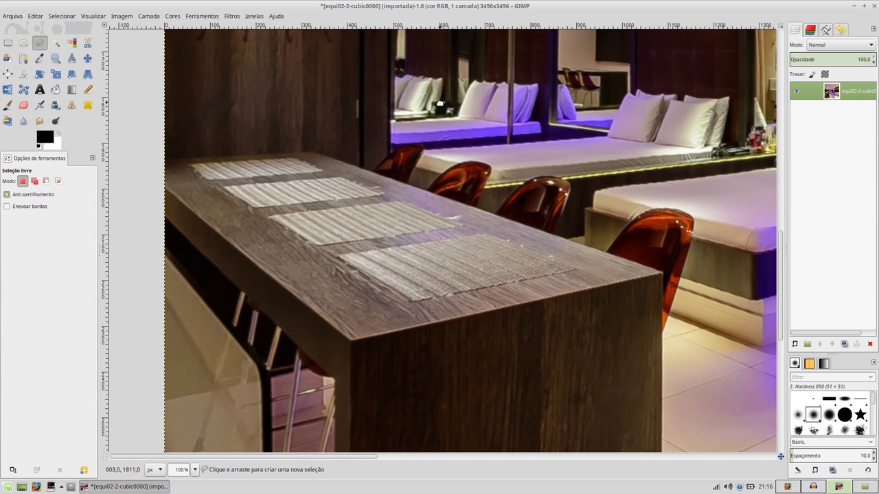
scroll(440, 102, up, 4)
scroll(458, 104, up, 2)
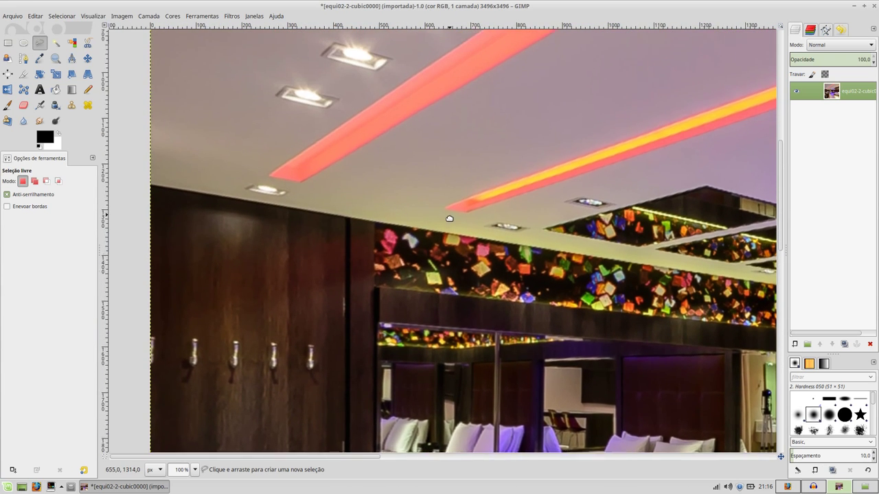
mouse_move(450, 143)
mouse_down()
mouse_move(452, 269)
mouse_move(379, 136)
mouse_move(455, 225)
mouse_move(391, 238)
mouse_move(534, 277)
mouse_move(425, 239)
mouse_up()
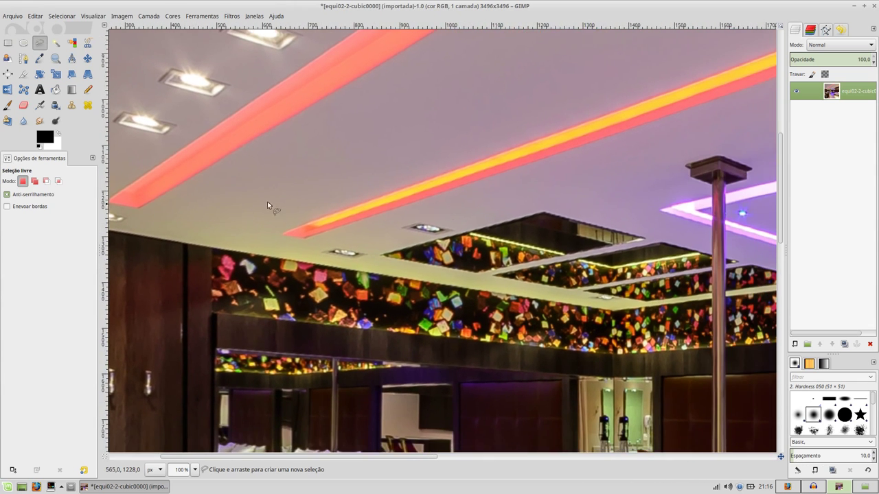
mouse_move(642, 278)
mouse_down()
mouse_move(394, 250)
mouse_move(401, 267)
mouse_up()
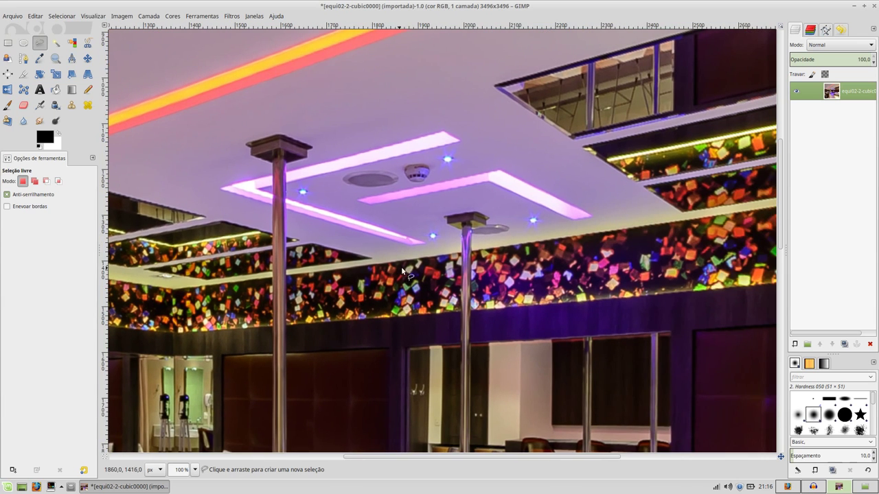
drag(478, 258, 378, 256)
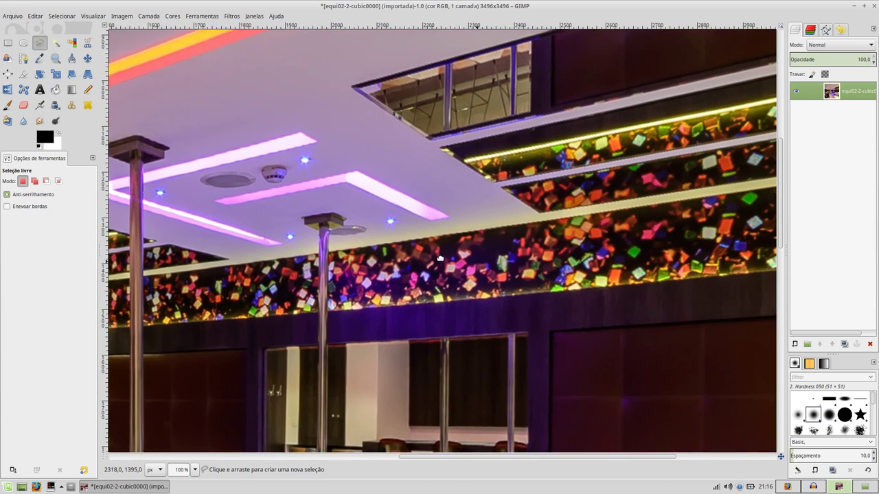
drag(515, 226, 390, 231)
mouse_move(643, 227)
mouse_down()
mouse_move(376, 242)
mouse_move(406, 344)
mouse_up()
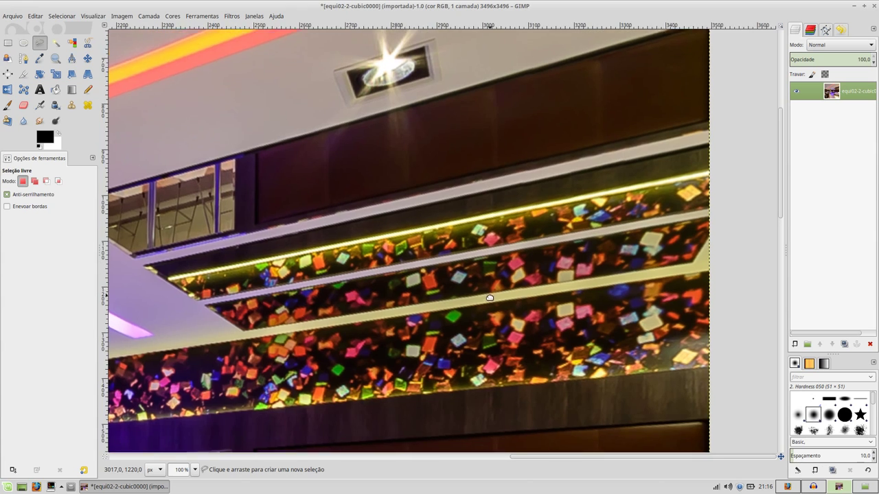
mouse_move(436, 204)
mouse_down()
mouse_move(447, 249)
mouse_move(422, 320)
mouse_move(426, 388)
mouse_up()
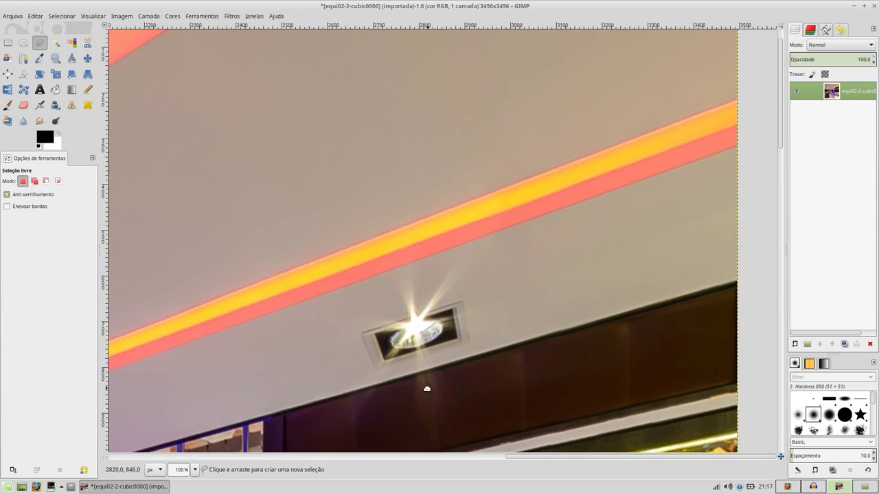
mouse_move(410, 176)
mouse_down()
mouse_move(385, 259)
mouse_move(581, 248)
mouse_up()
drag(309, 206, 381, 192)
mouse_move(261, 233)
mouse_down()
mouse_move(322, 227)
mouse_move(416, 174)
mouse_up()
drag(416, 255, 446, 228)
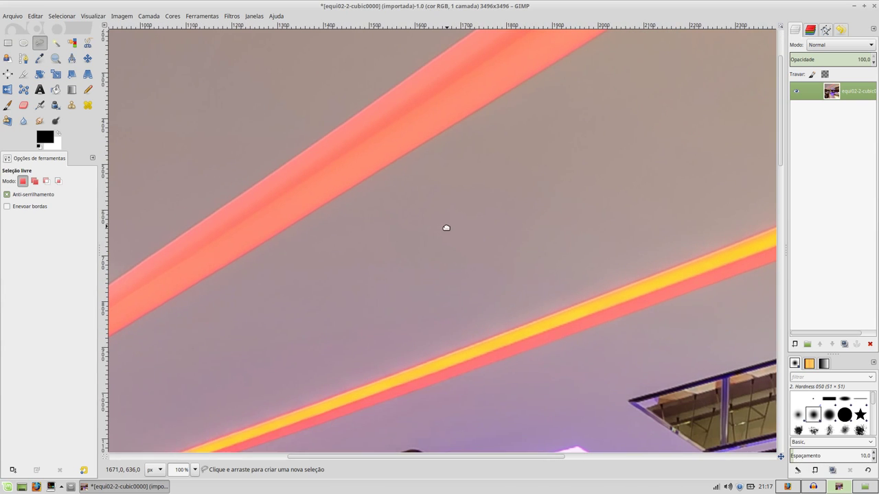